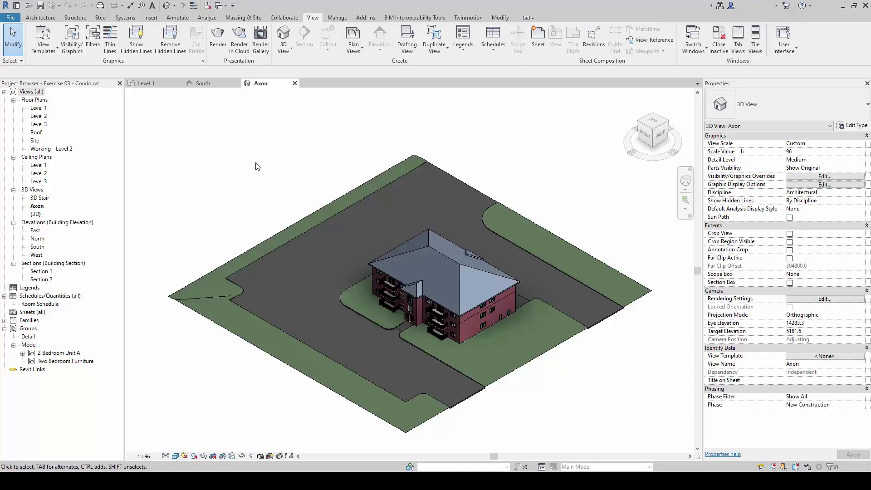
Open the Level 2 floor plan from Floor Plans in the Project Browser
click(39, 116)
double_click(42, 119)
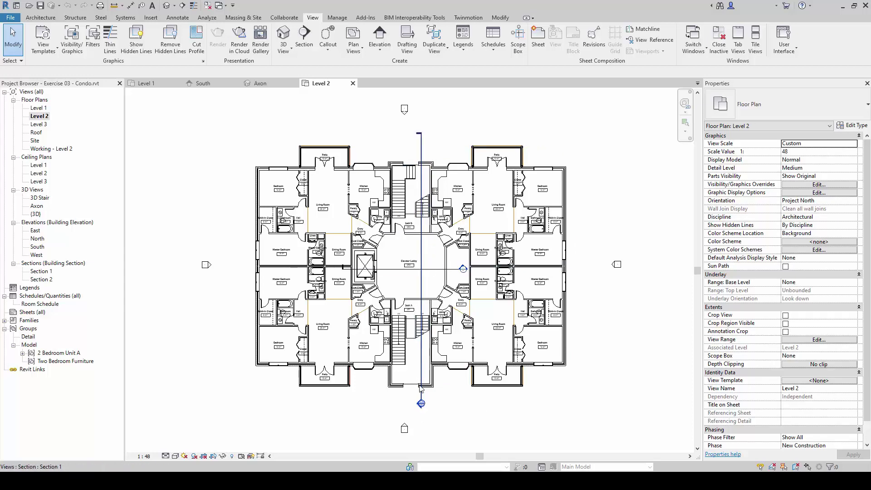
Zoom and pan the Level 2 plan until the section head below the building fills the view
scroll(425, 416, up, 5)
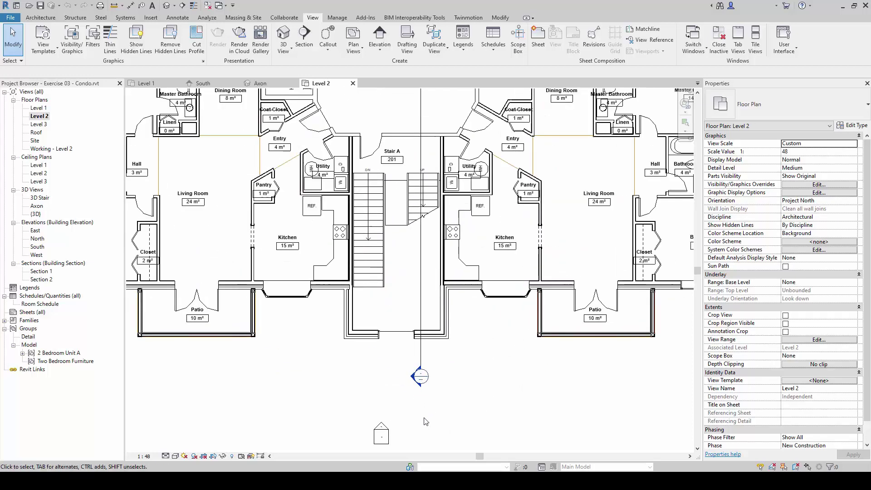
scroll(426, 409, down, 6)
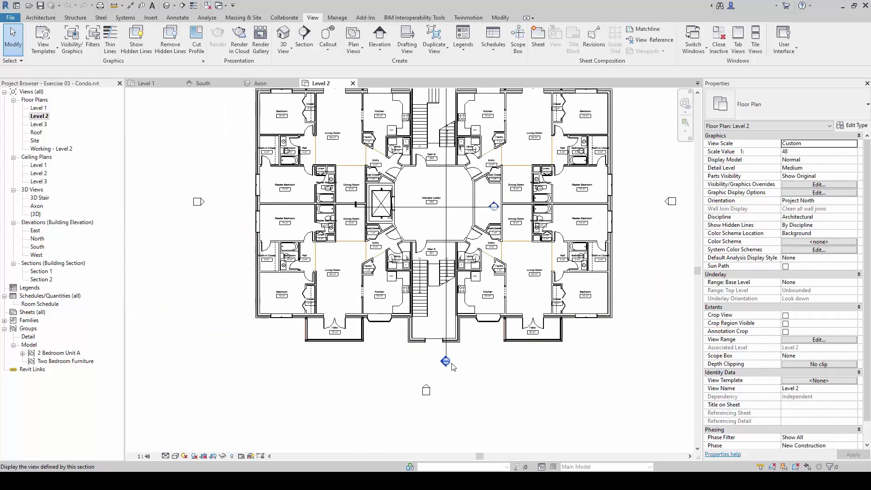
middle_drag(486, 343, 470, 385)
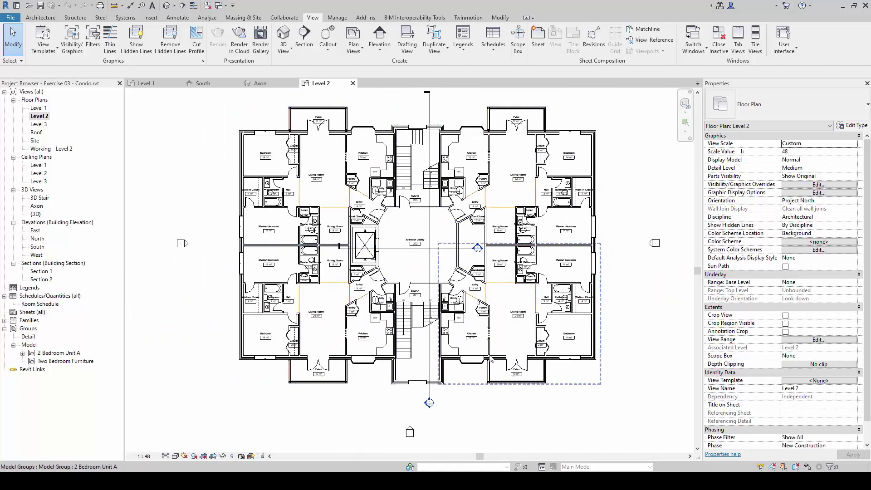
scroll(439, 417, up, 6)
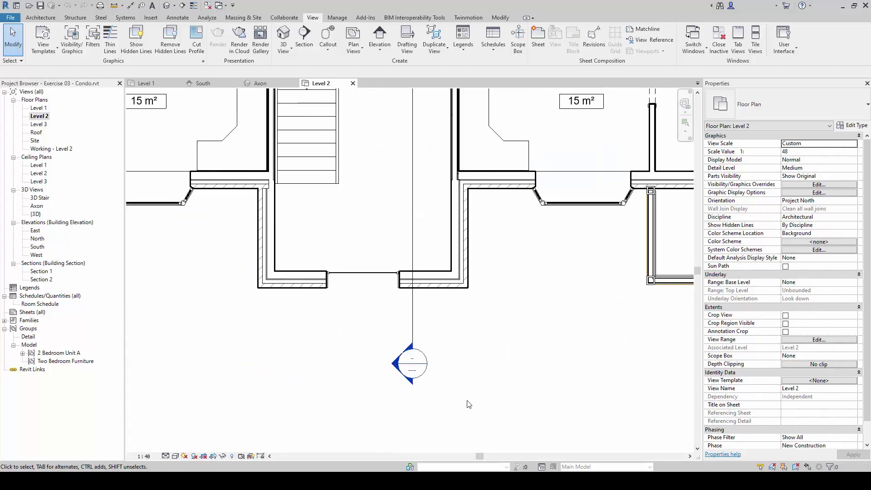
middle_drag(469, 404, 467, 291)
scroll(466, 291, down, 1)
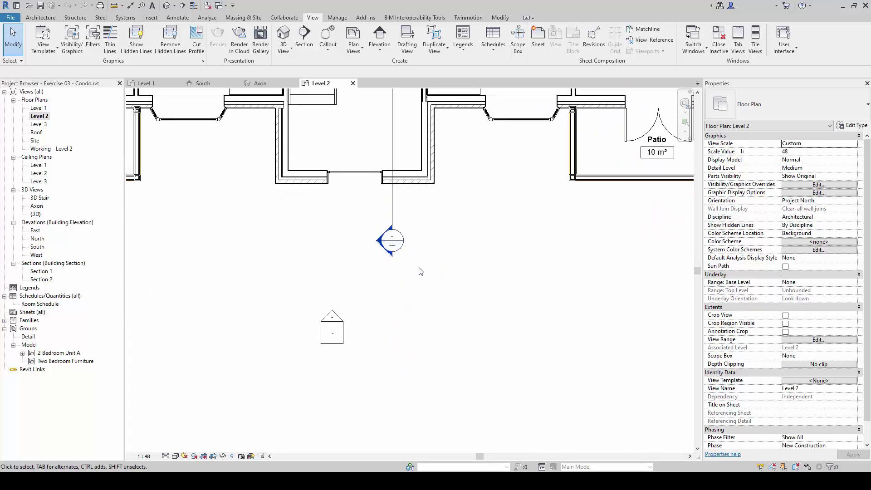
middle_drag(419, 288, 408, 311)
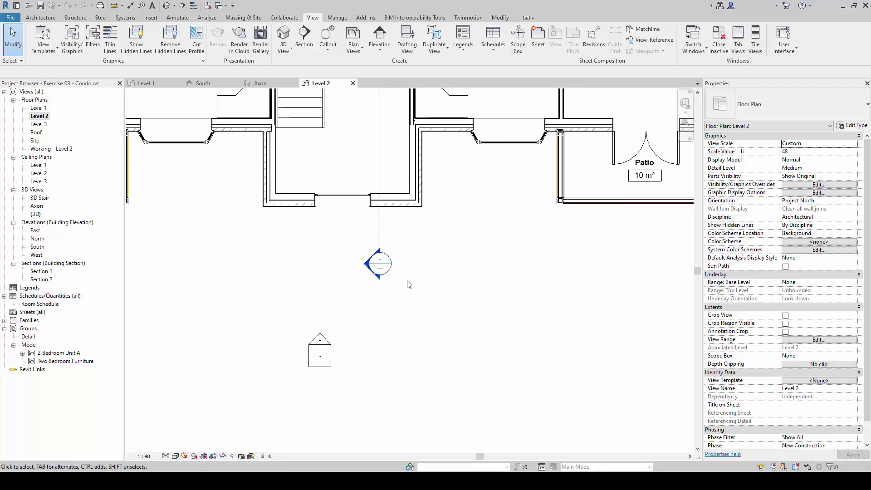
scroll(372, 268, up, 2)
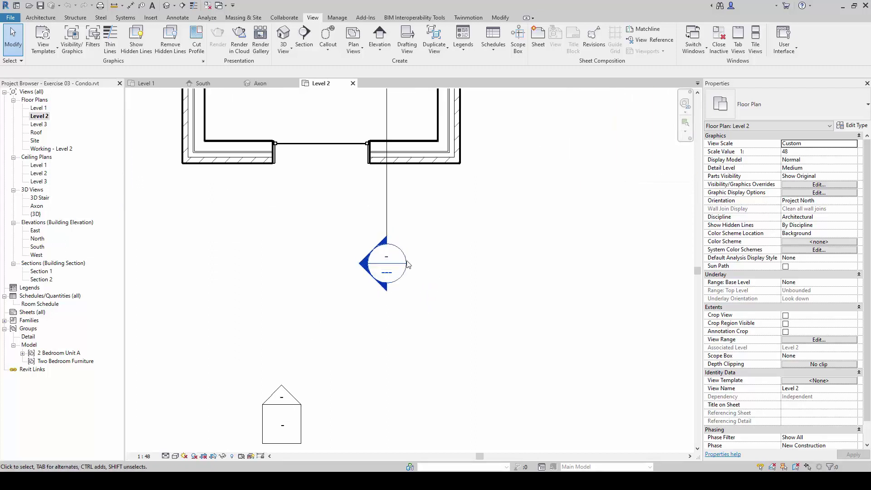
middle_drag(372, 268, 368, 270)
scroll(365, 280, up, 2)
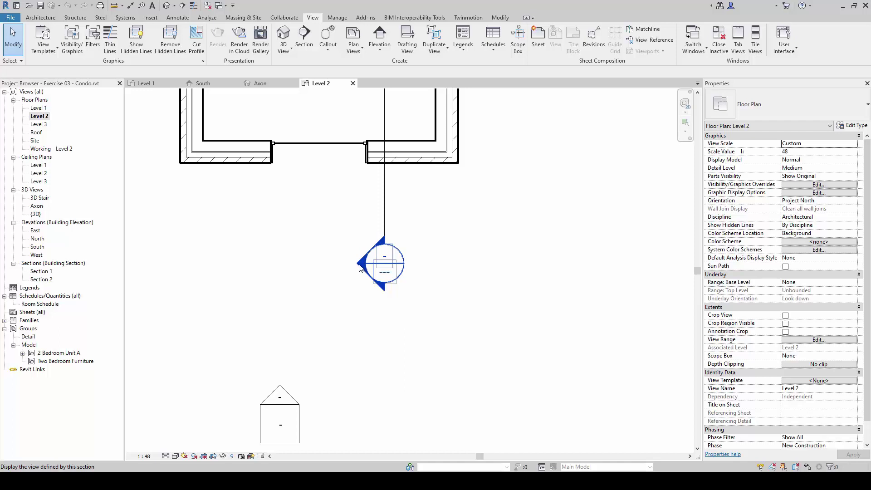
Open Section 1 from its section head, close it, then reopen it from the Project Browser
double_click(361, 266)
double_click(362, 268)
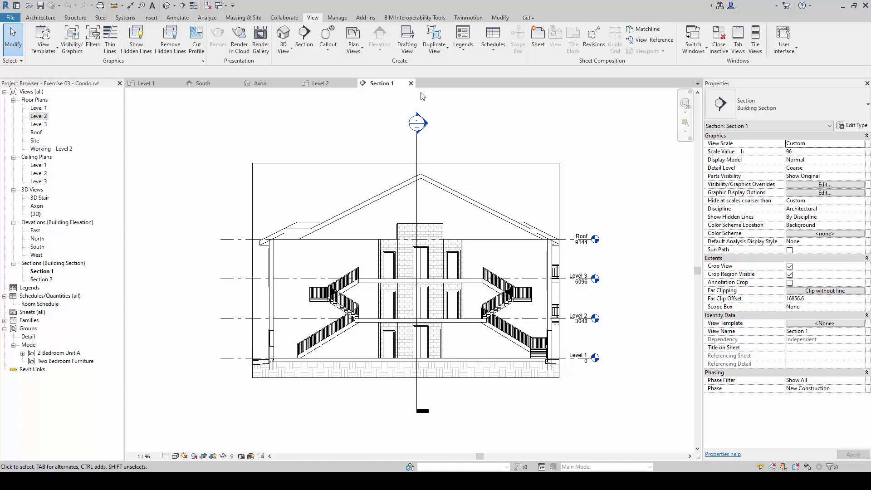
click(411, 83)
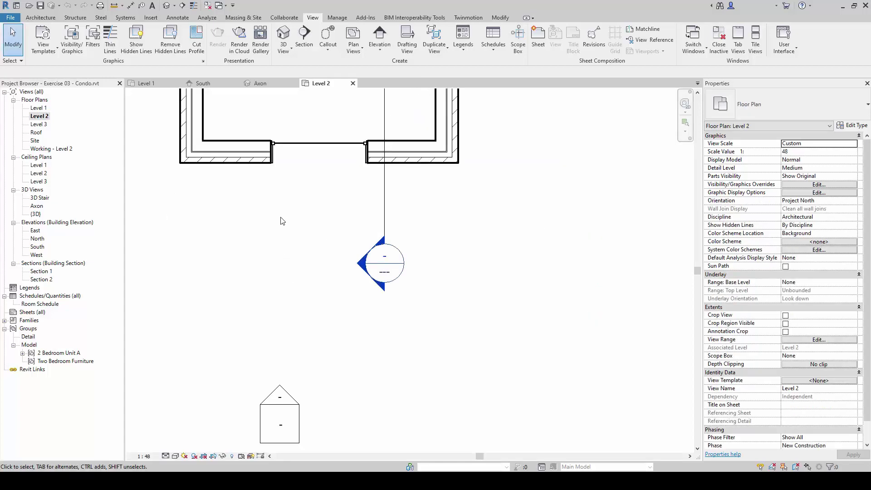
click(43, 273)
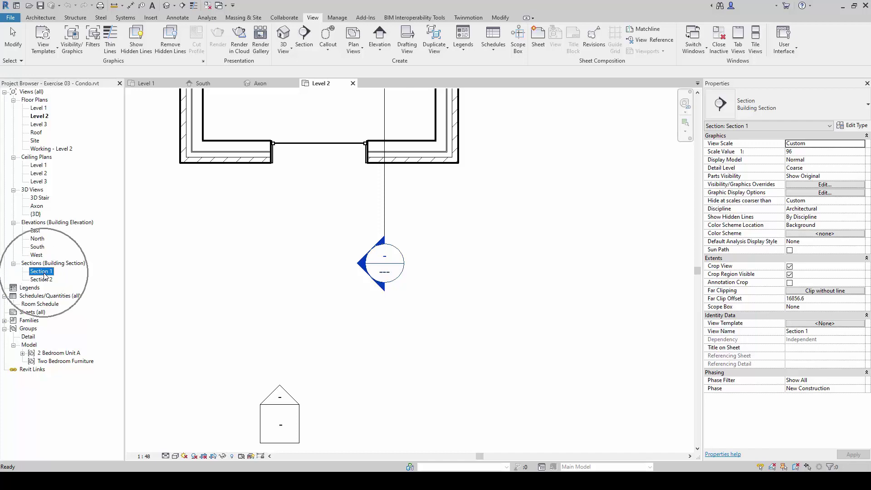
double_click(44, 273)
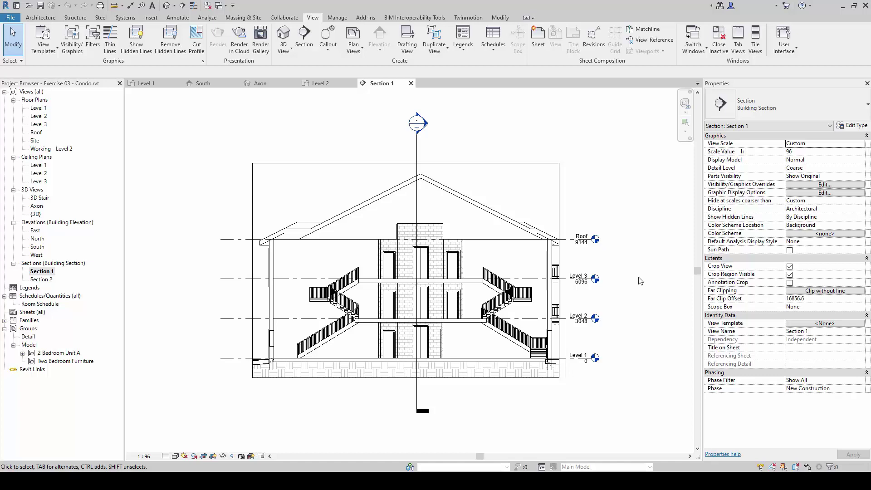
Open the Level 2 plan, recentre the whole condo, then close its tab
click(45, 117)
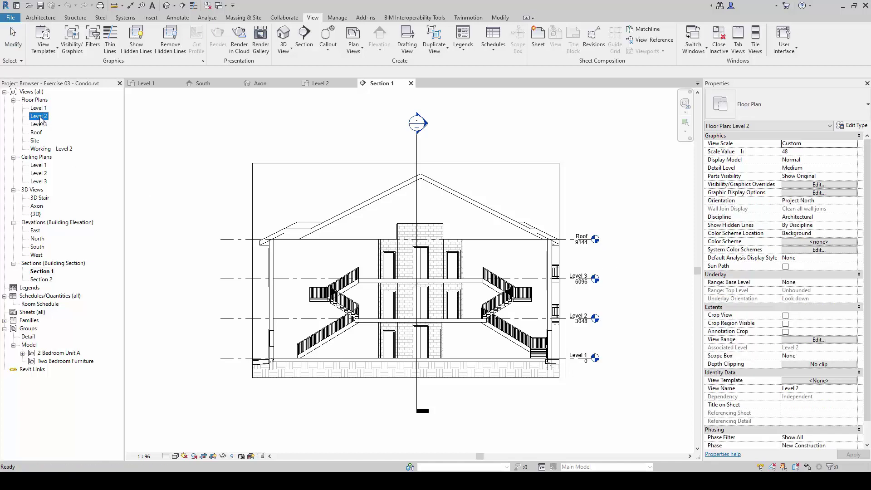
double_click(40, 116)
scroll(249, 243, down, 5)
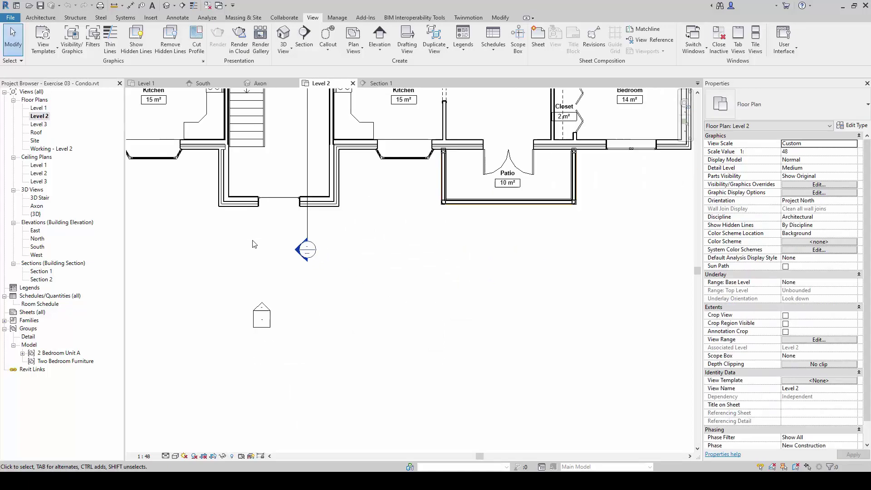
scroll(310, 317, down, 3)
middle_drag(310, 317, 409, 378)
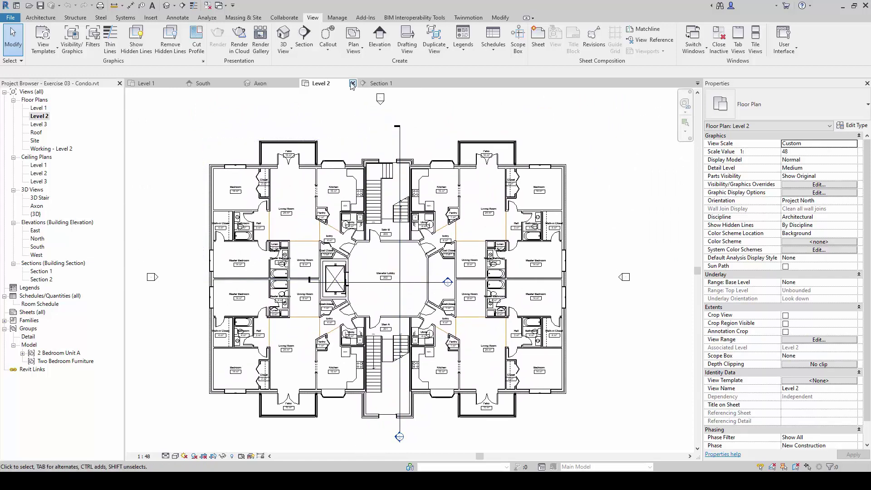
click(353, 83)
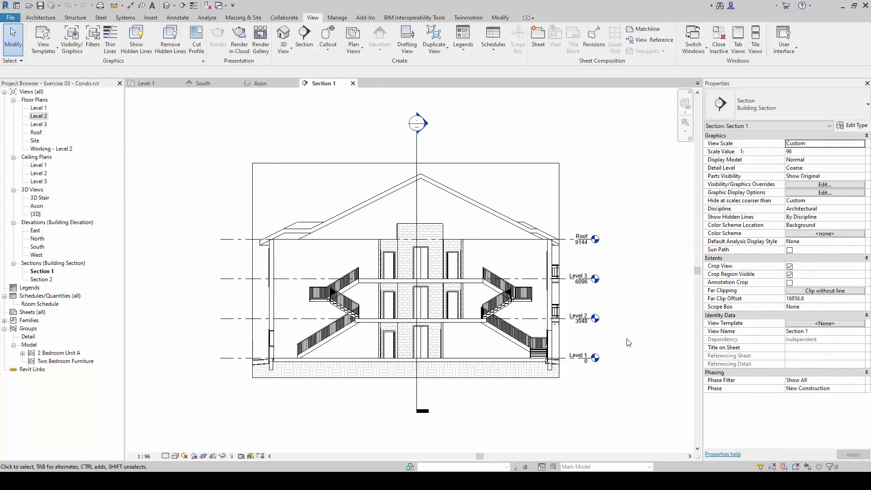
Zoom Section 1 to its Level 2 head and open the Level 2 plan from it
scroll(607, 332, up, 1)
scroll(607, 332, up, 3)
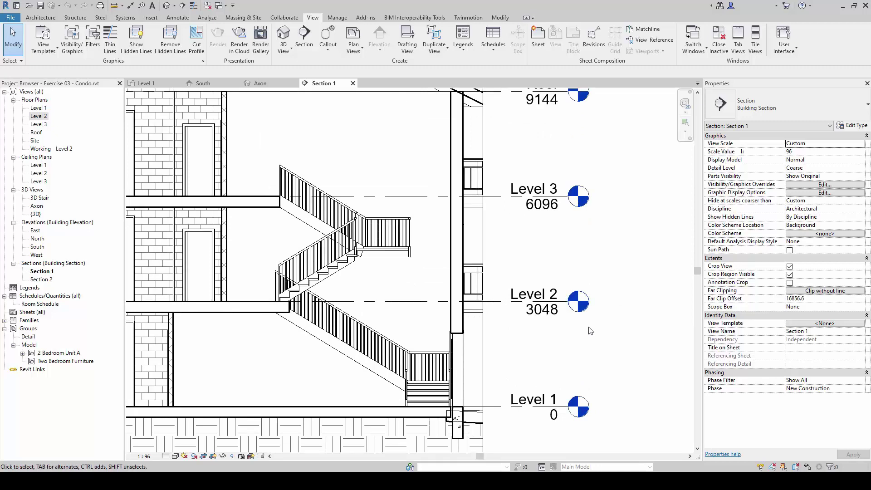
middle_drag(587, 320, 591, 238)
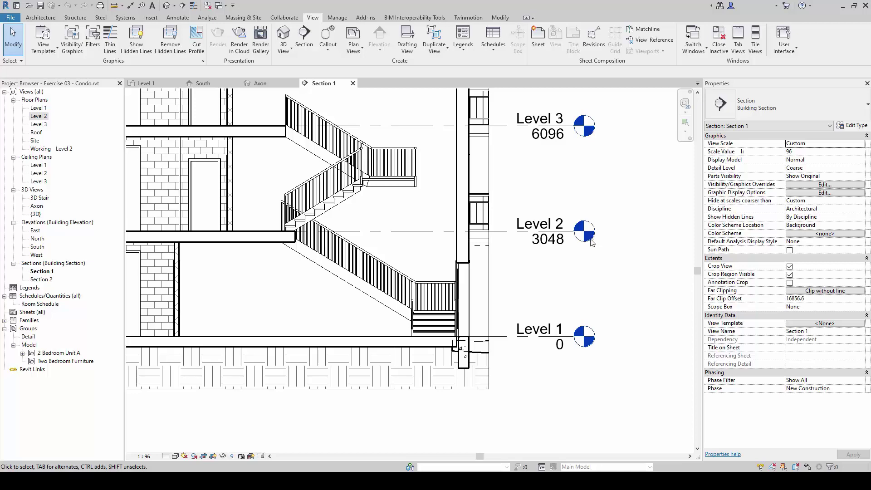
double_click(591, 243)
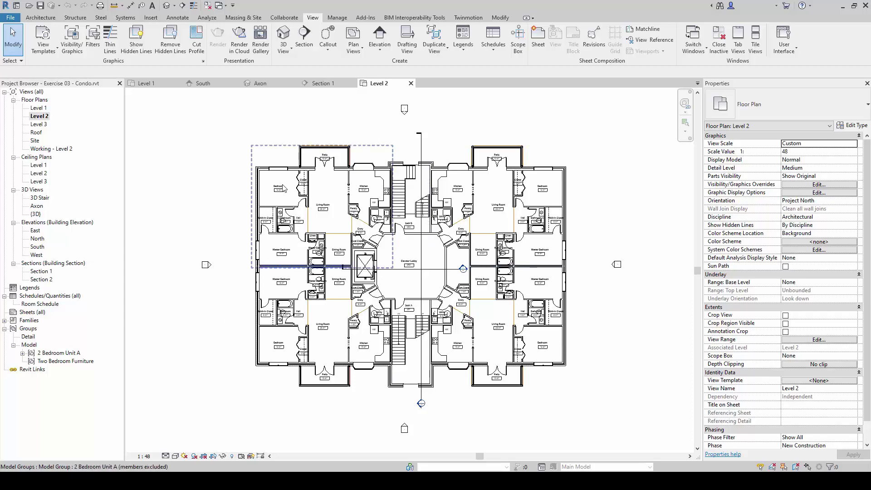
Cycle through the Section 1, Axon and South tabs, close Level 1, and finish on Level 2
click(323, 83)
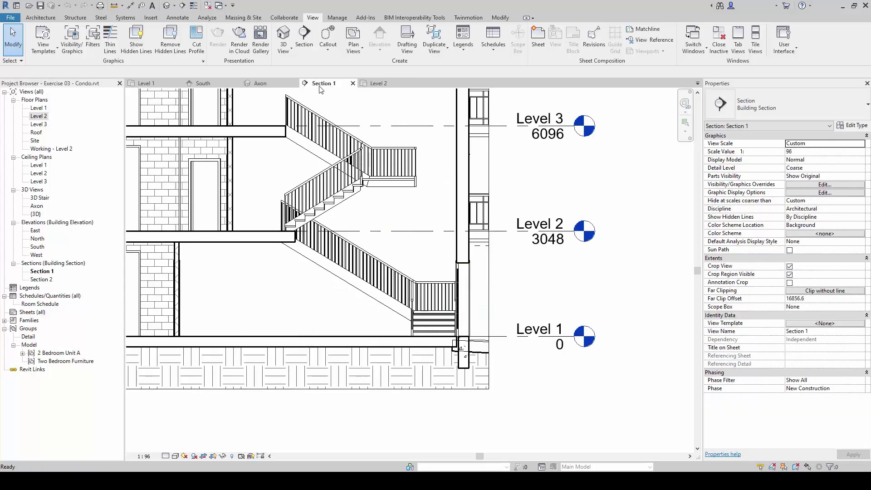
click(280, 83)
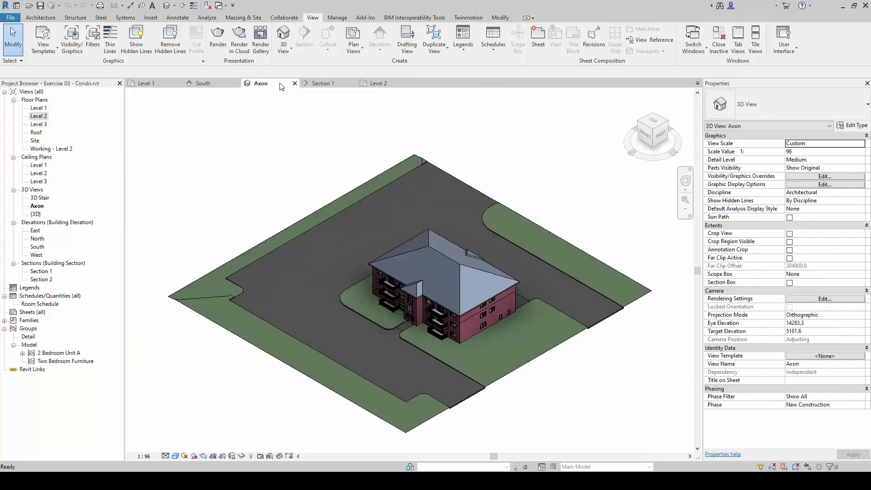
click(221, 83)
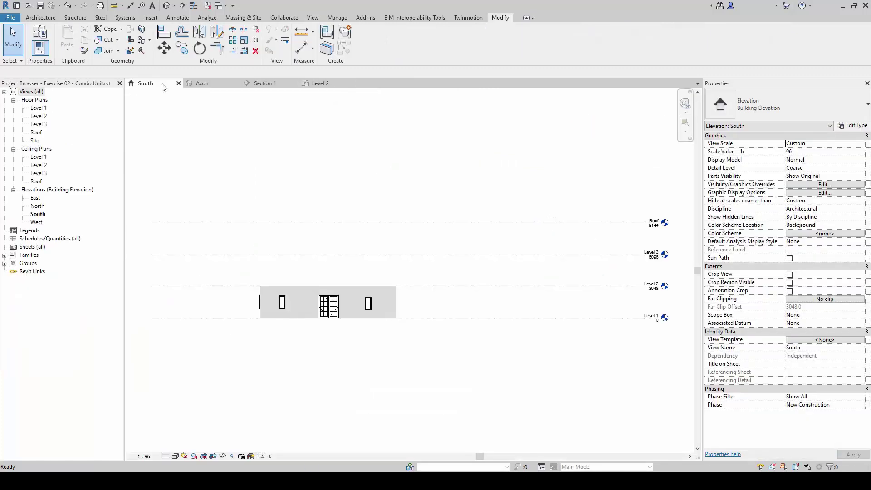
click(211, 83)
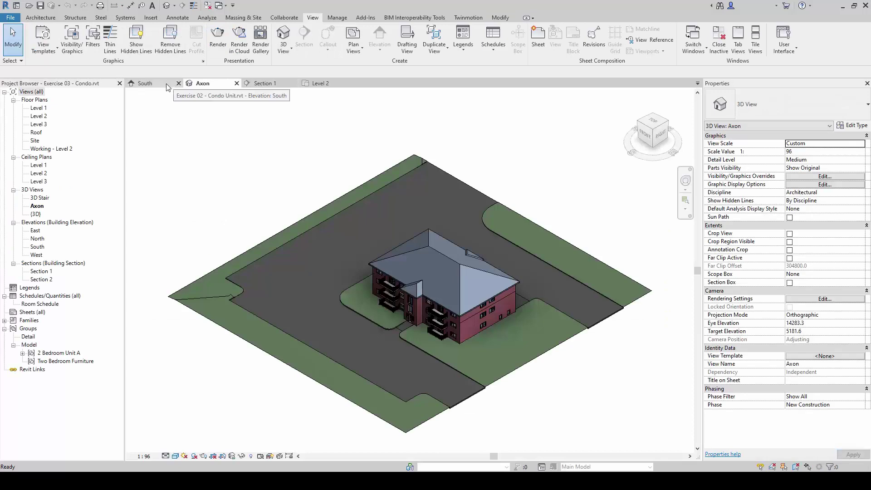
click(163, 84)
click(263, 87)
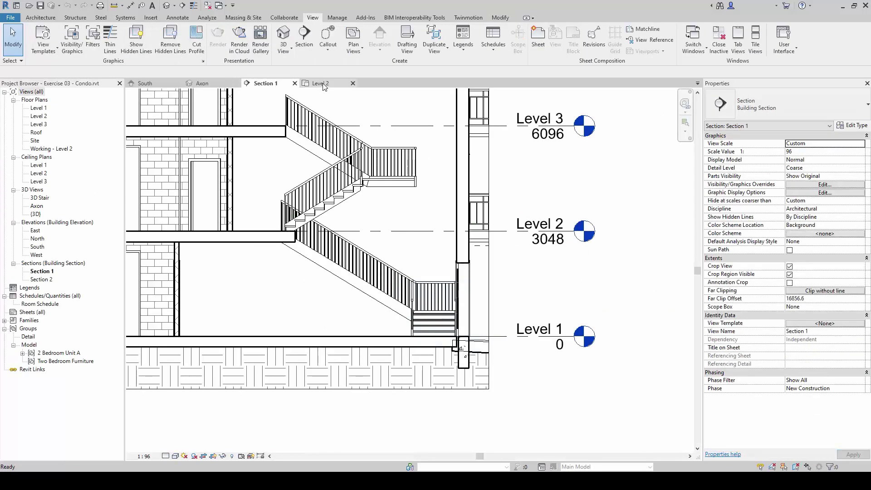
click(321, 84)
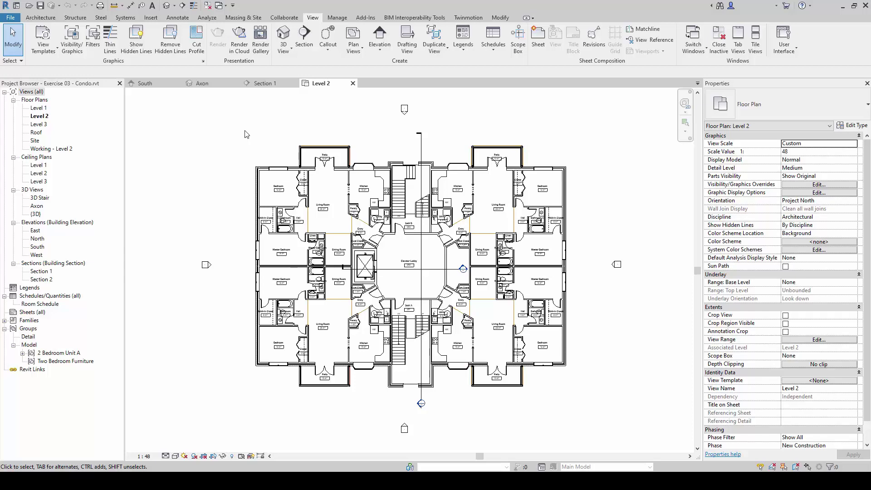
Tile the four open views side by side and fit them all with ZA
key(ctrl+Tab)
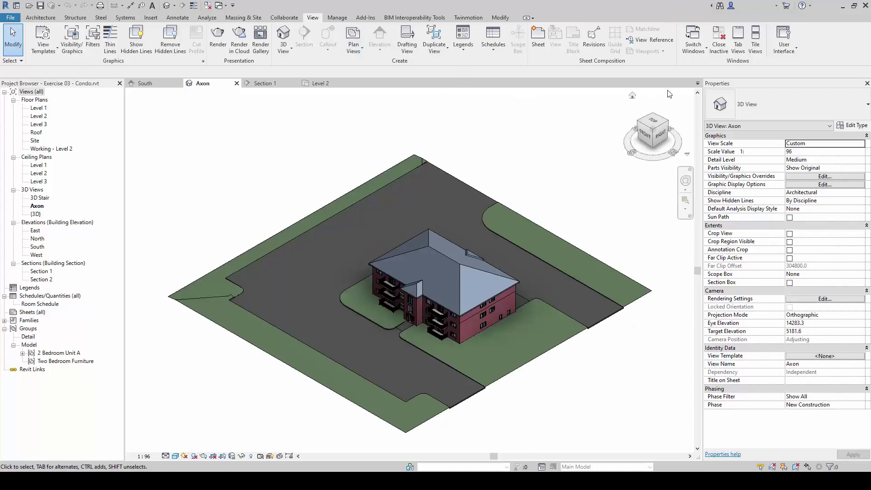
click(755, 44)
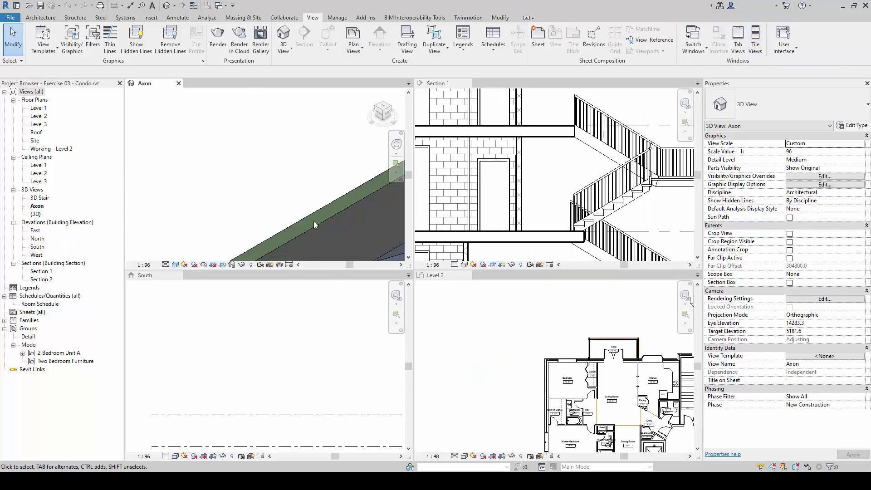
key(z)
key(r)
key(z)
key(a)
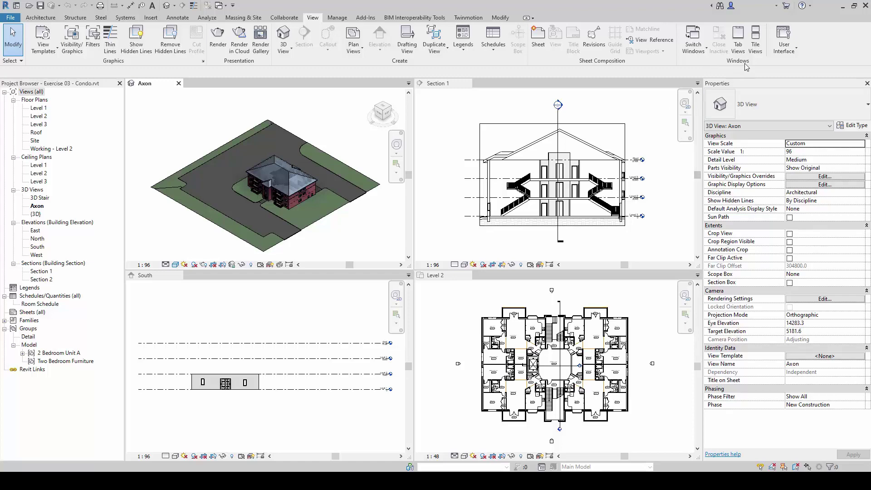
Turn the tiled views back into tabs, using Switch Windows, with Axon in front
click(738, 46)
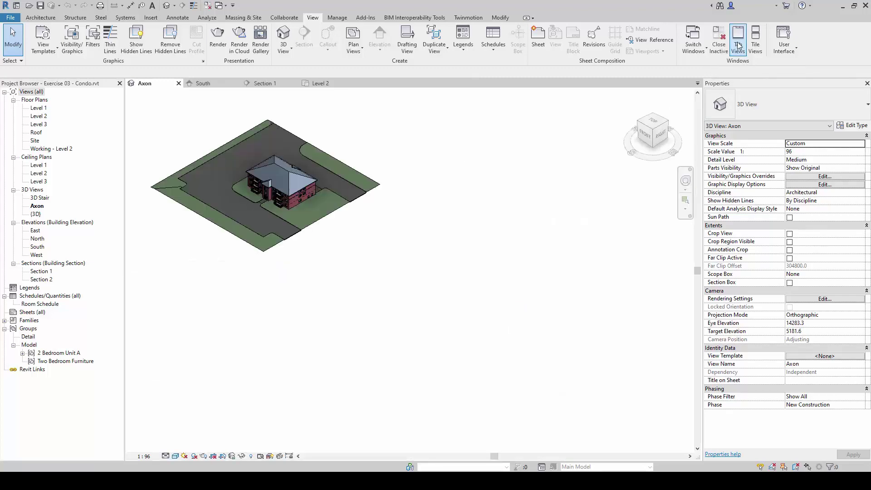
key(z)
key(f)
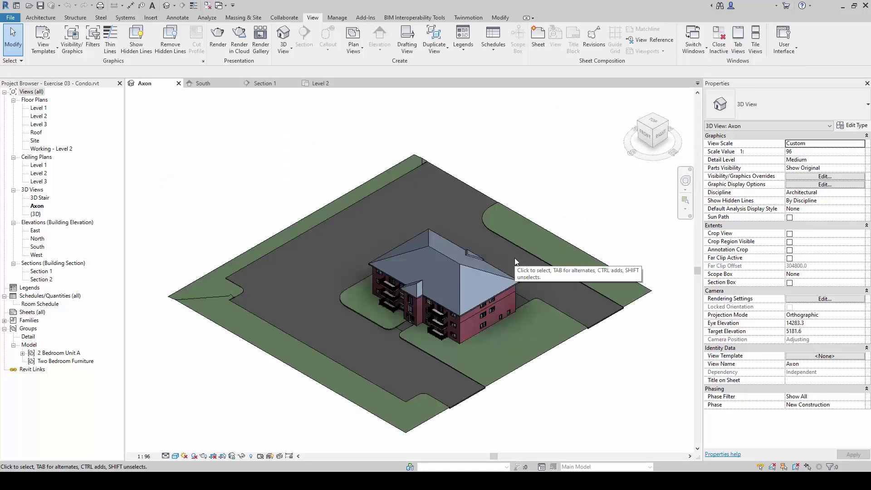
click(704, 49)
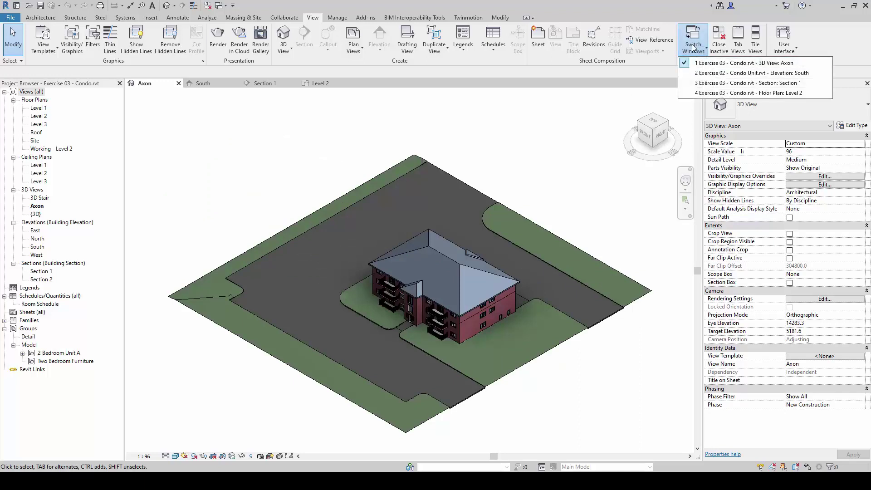
click(708, 72)
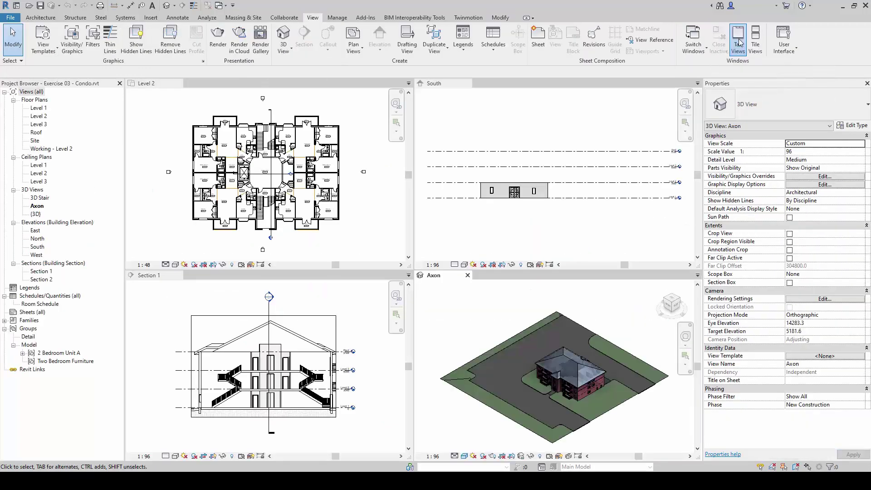
click(738, 42)
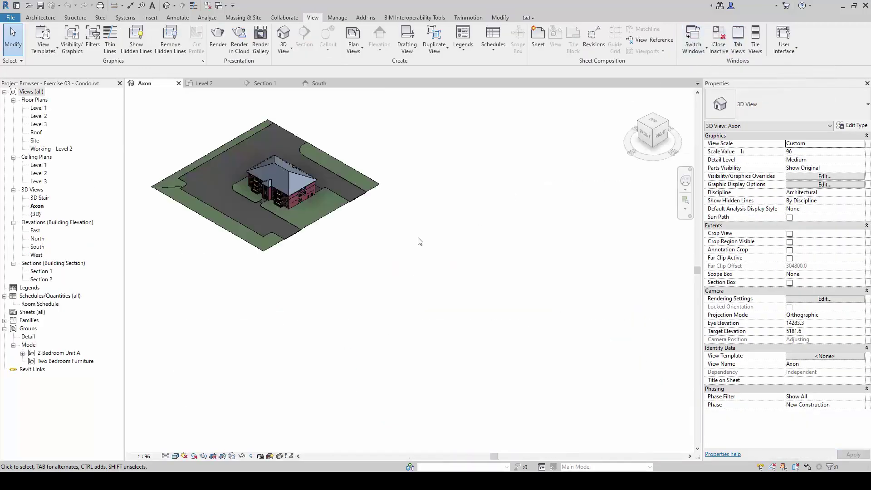
Fit the Axon 3D view with ZF, then wheel-zoom in and back out
key(z)
key(f)
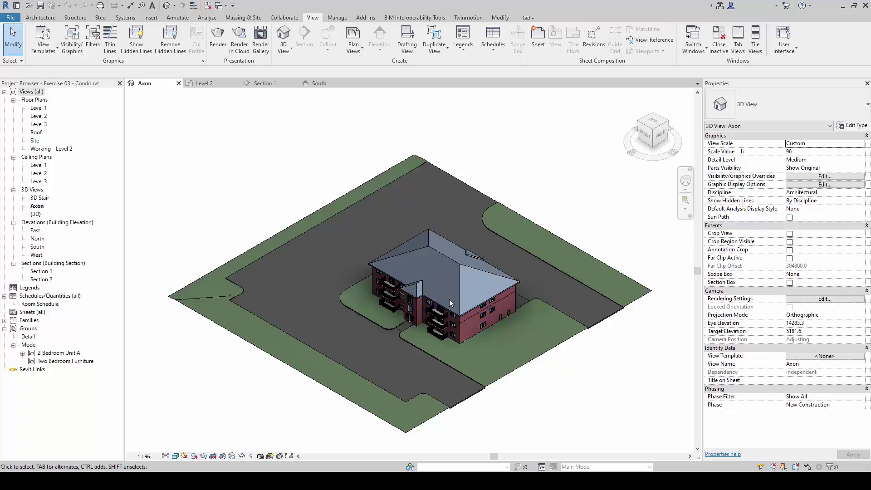
scroll(445, 293, up, 2)
scroll(445, 289, up, 3)
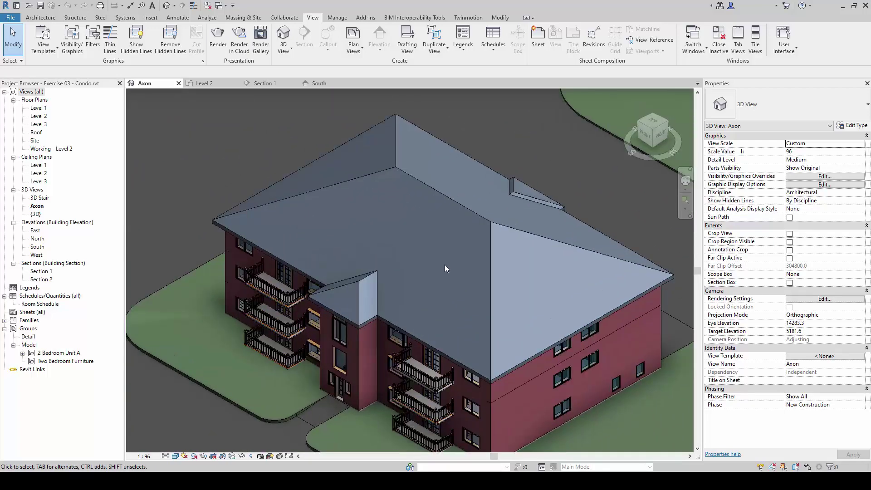
scroll(447, 253, down, 5)
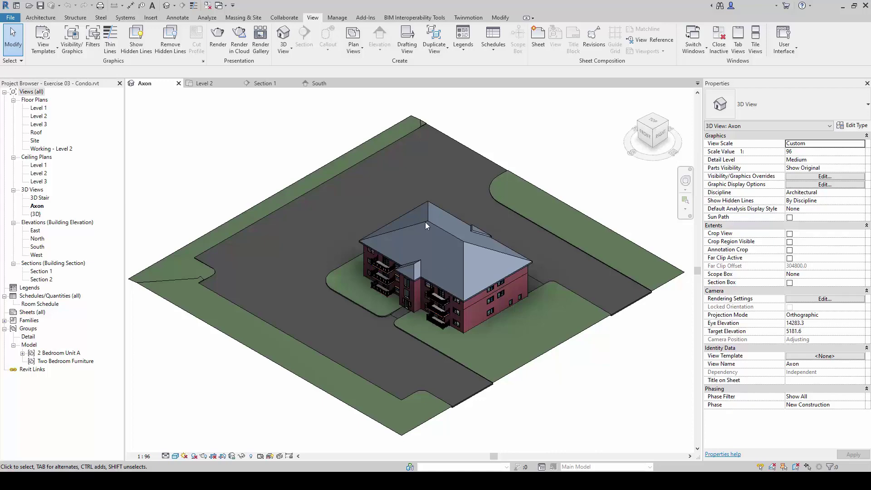
right_click(470, 195)
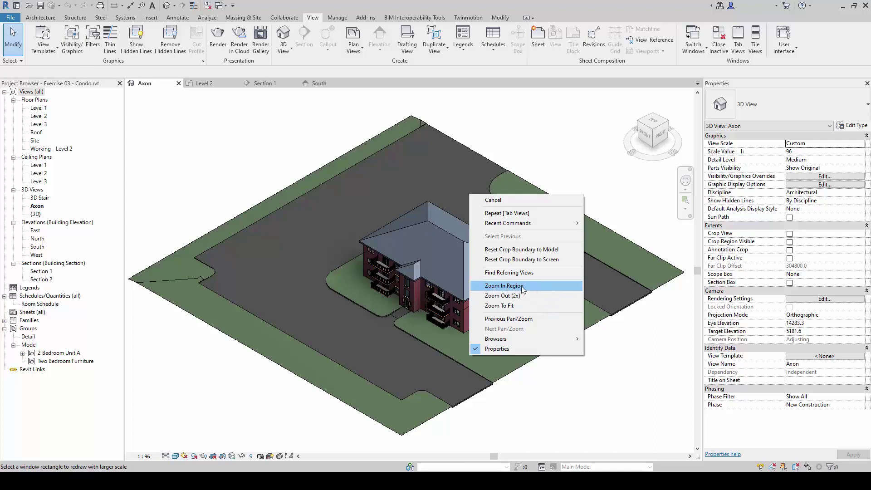
click(535, 285)
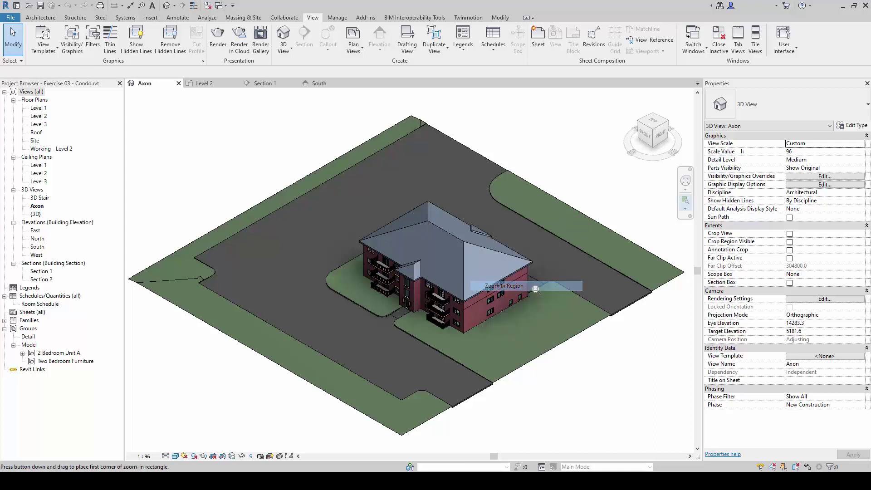
drag(396, 269, 484, 344)
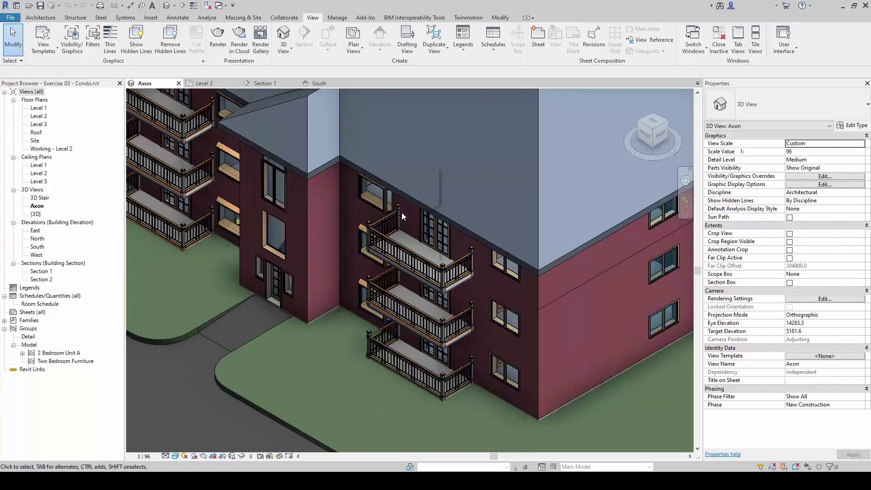
right_click(405, 162)
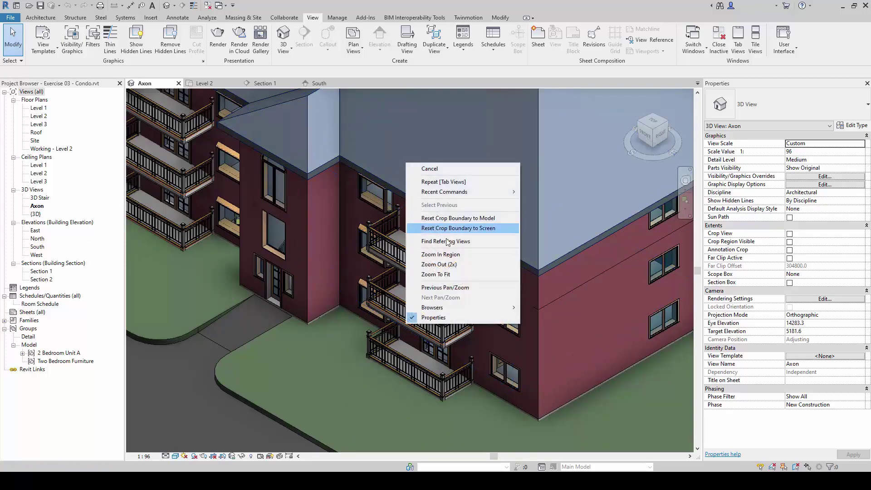
click(464, 265)
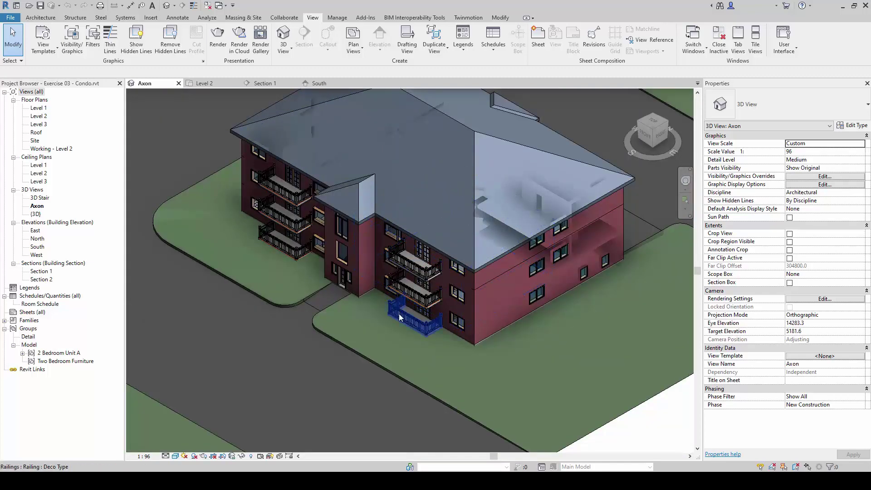
right_click(418, 213)
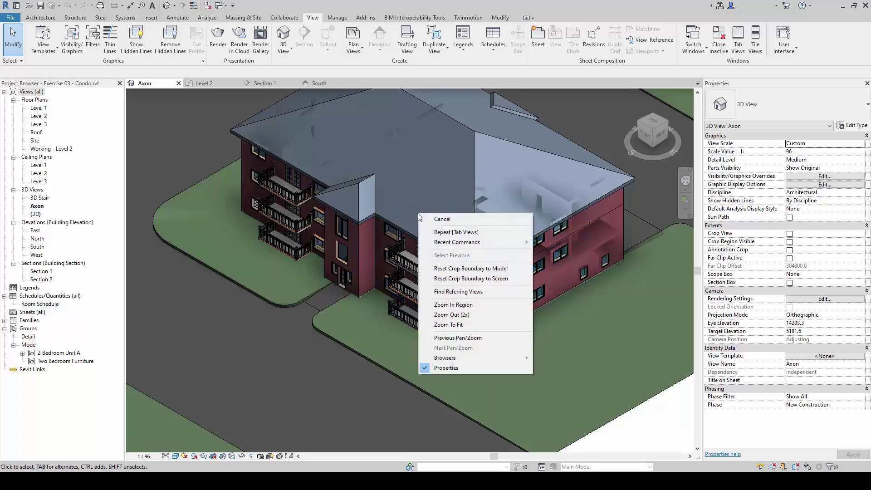
click(456, 326)
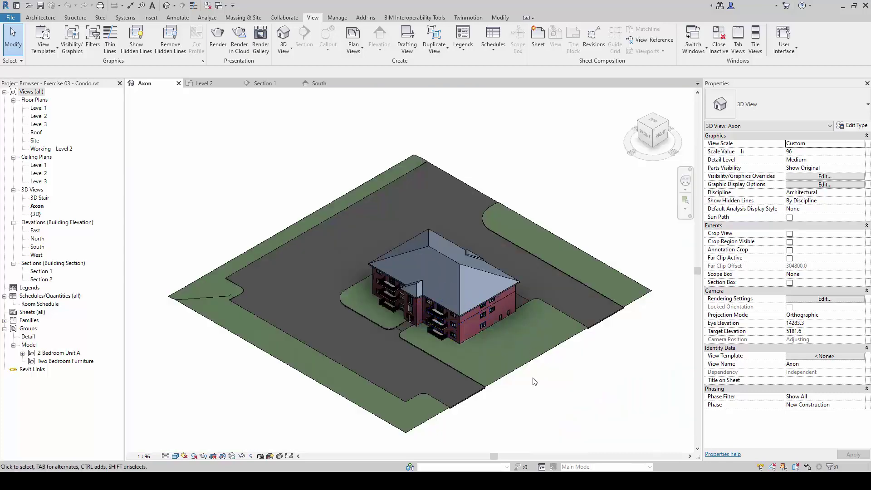
Zoom into the Axon view, refit with ZF, then zoom and pan to frame the entrance wall and balconies
scroll(534, 382, up, 3)
scroll(417, 293, up, 3)
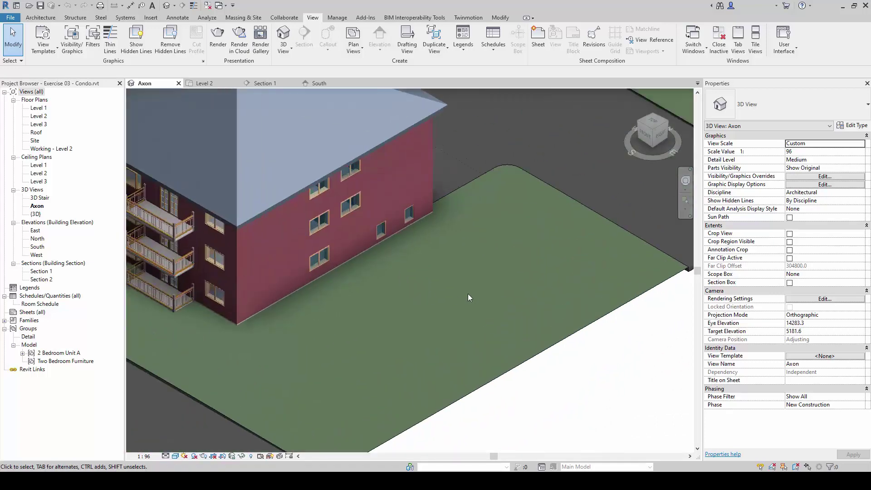
scroll(469, 294, up, 2)
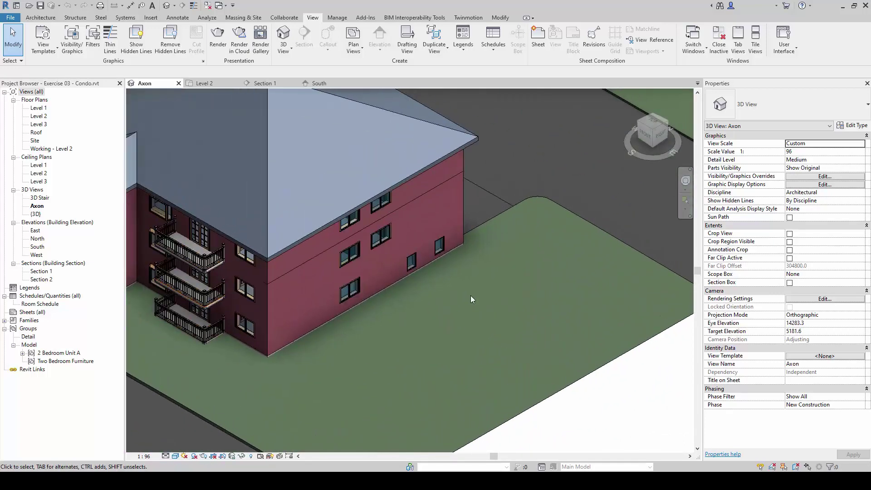
key(z)
key(f)
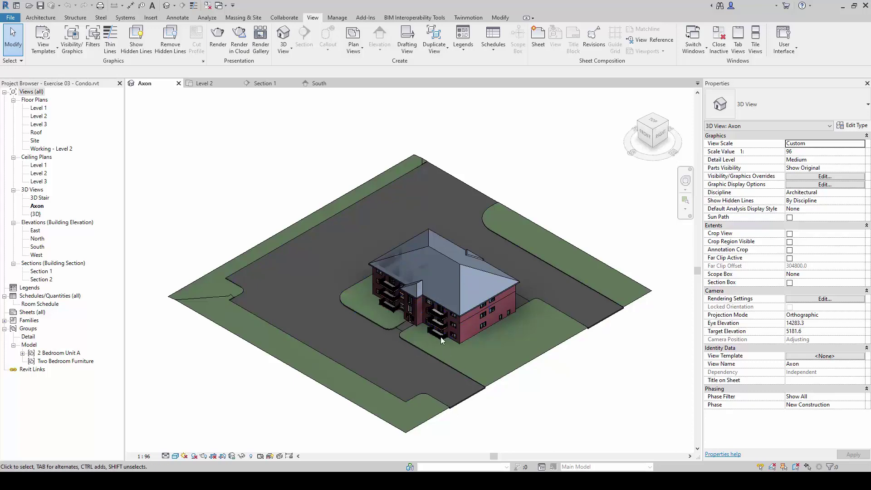
scroll(427, 334, up, 10)
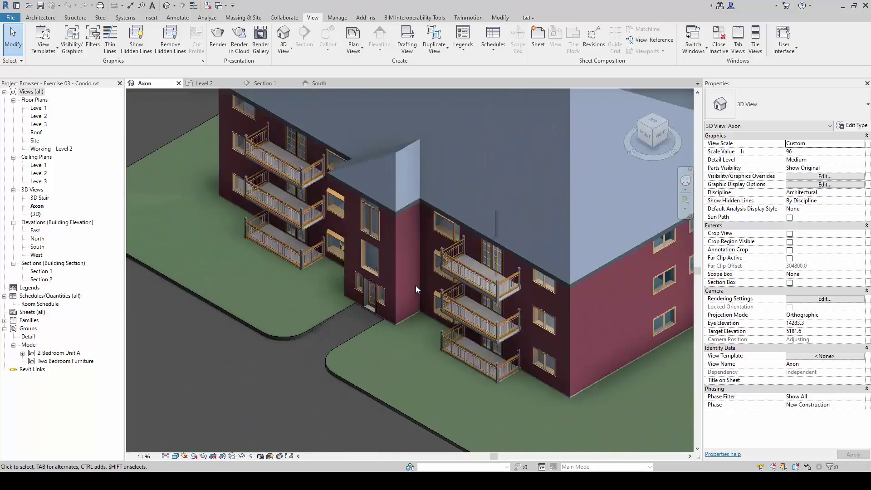
scroll(415, 280, up, 1)
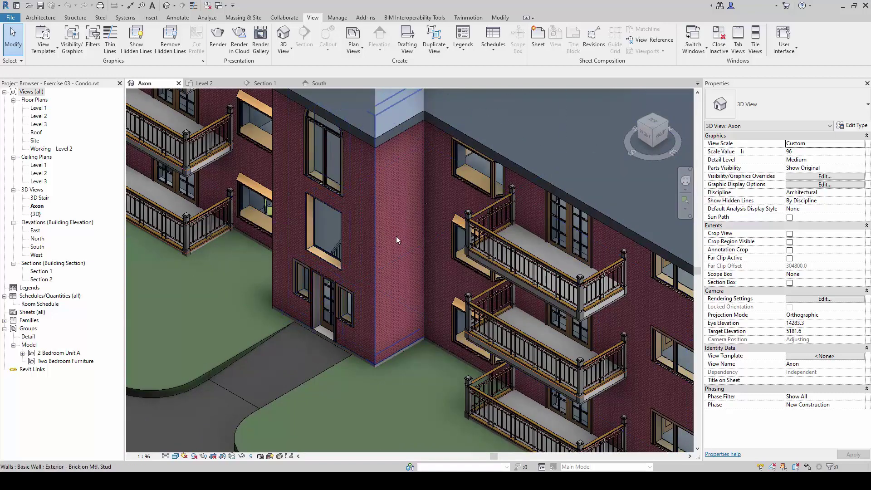
middle_drag(412, 236, 554, 382)
middle_drag(334, 275, 501, 399)
Zoom and pan around the building's balcony corner, then fit the whole site with ZF
scroll(253, 350, up, 5)
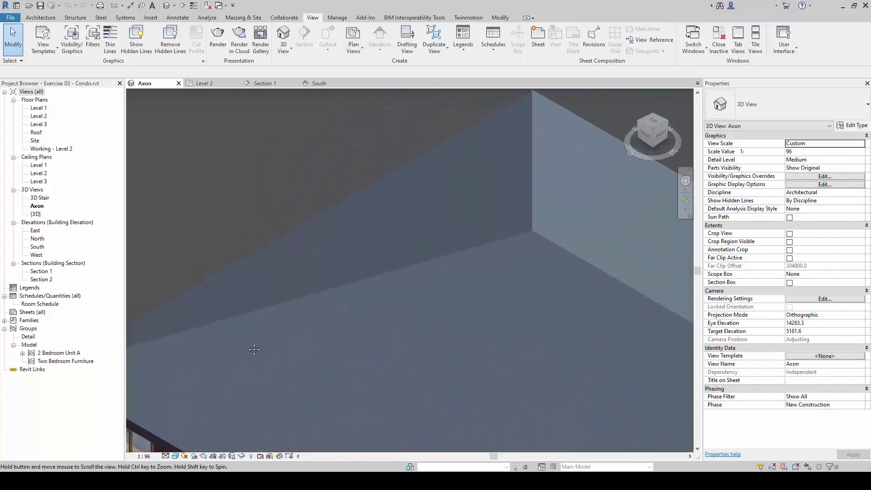
scroll(295, 198, up, 4)
scroll(201, 149, down, 3)
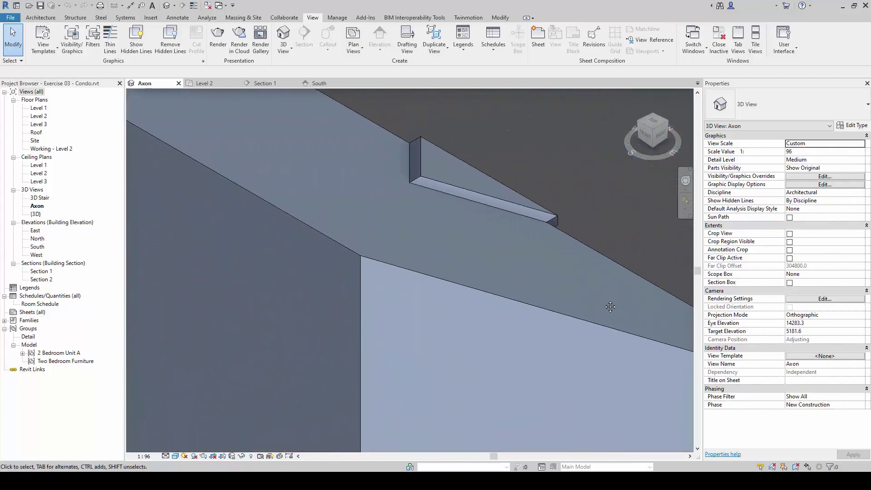
scroll(330, 160, down, 3)
scroll(298, 102, down, 2)
scroll(298, 102, down, 3)
middle_drag(404, 408, 407, 328)
scroll(251, 202, up, 3)
scroll(250, 202, down, 3)
middle_drag(342, 319, 629, 332)
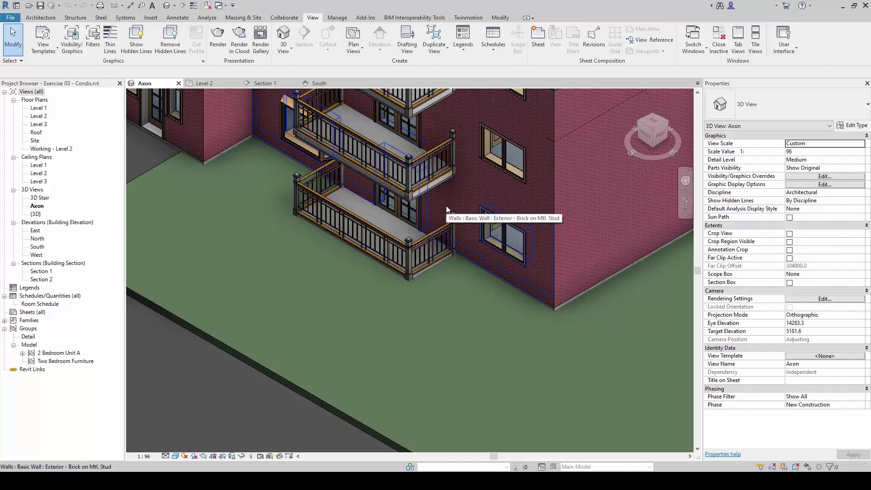
key(z)
key(f)
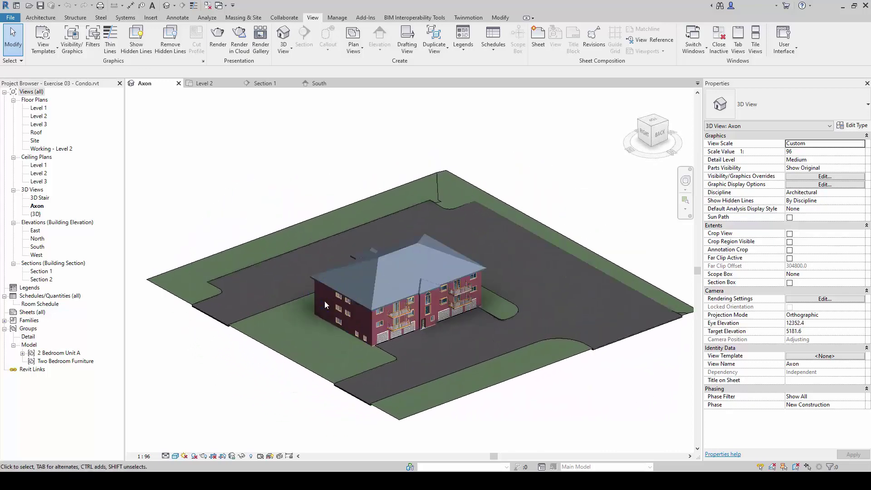
Zoom in on the condo building in the Axon view to bring the roof closer
scroll(330, 305, up, 3)
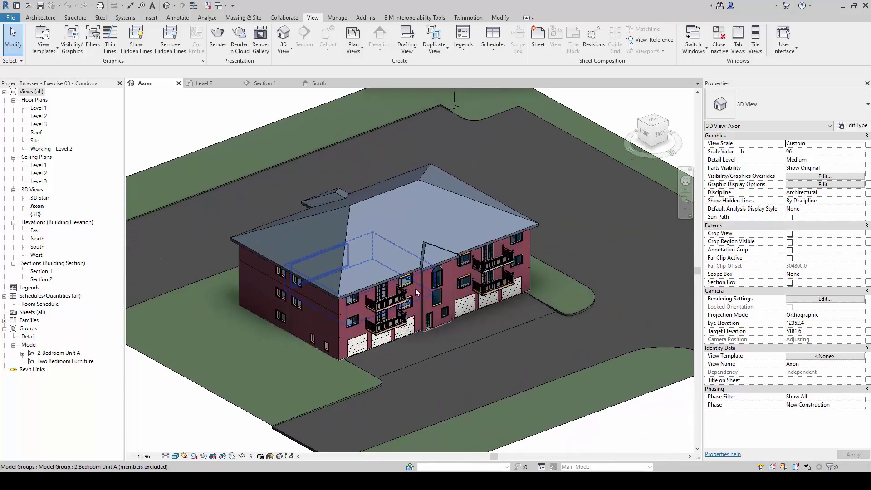